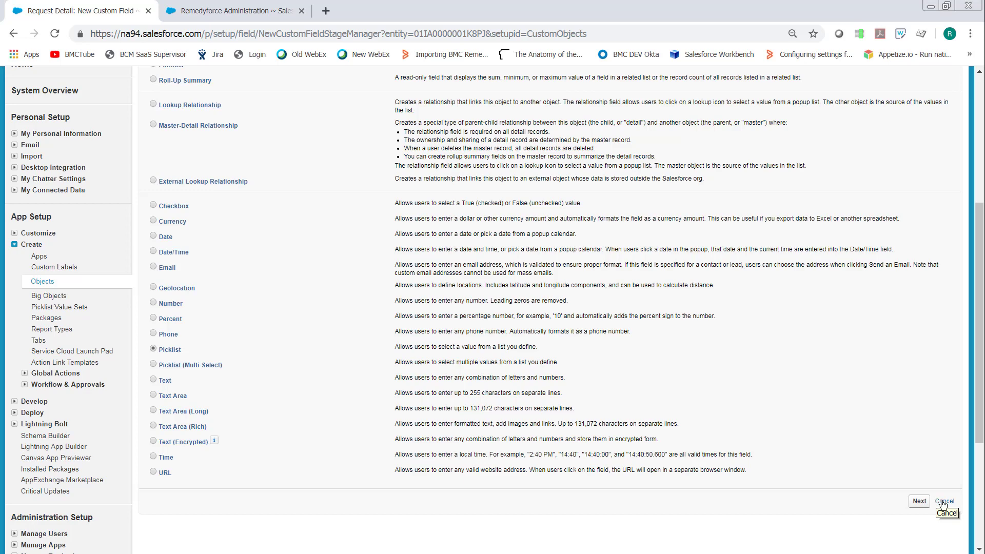
Cancel the new custom field and open the JD Picklist to JD DPicklist field dependency of Request Detail for editing
left_click(944, 502)
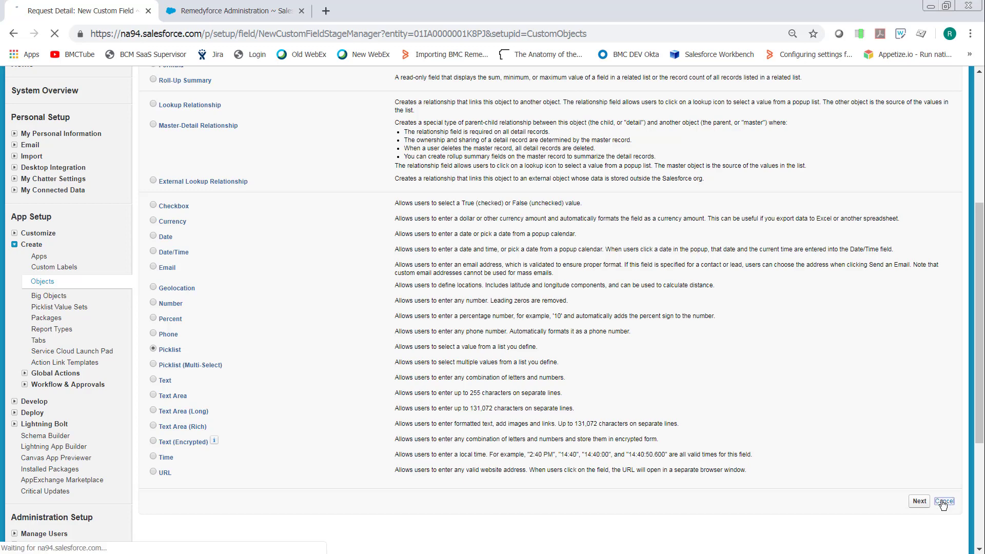
scroll(274, 309, "down", 9)
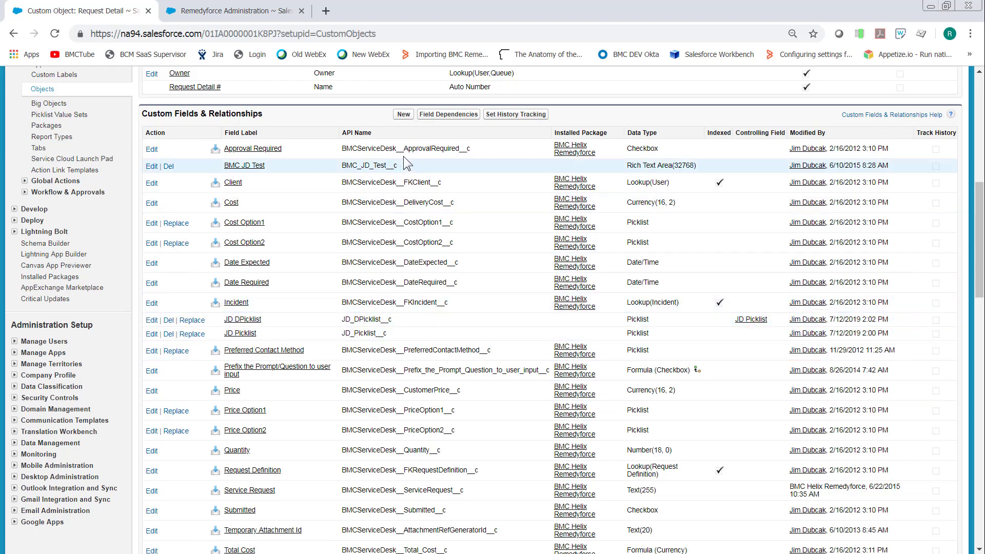
left_click(425, 114)
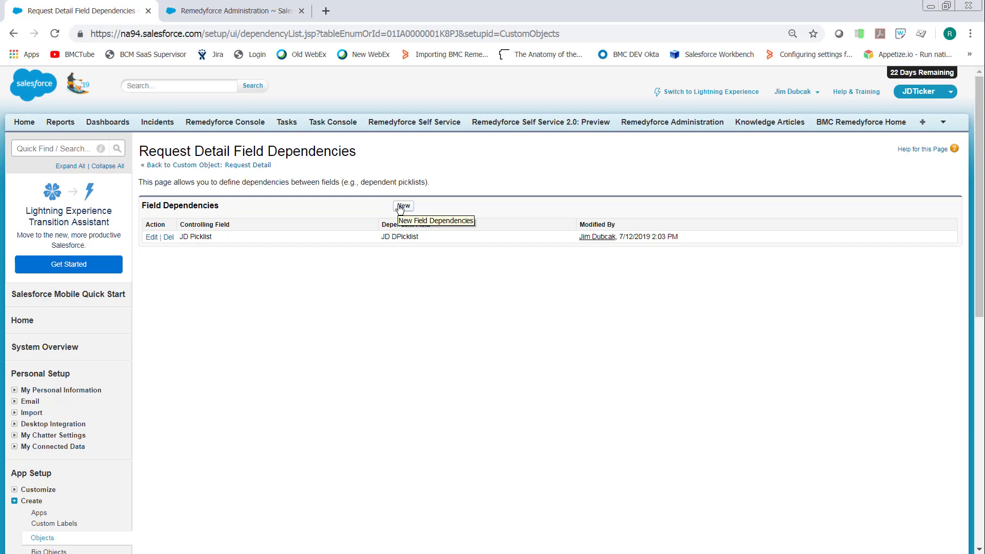
left_click(149, 239)
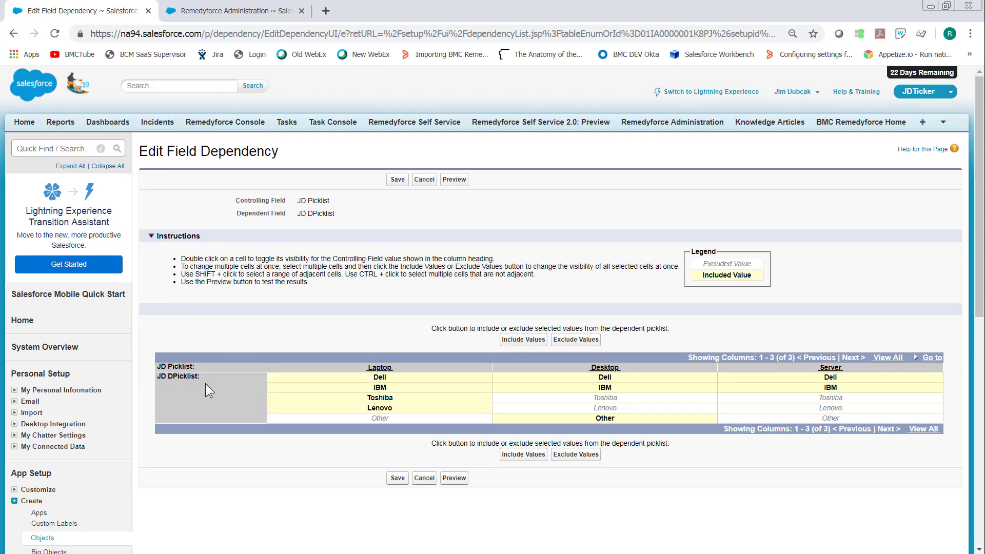
Include Dell, IBM, Toshiba and Lenovo for Laptop; Dell, IBM and Other for Desktop; and Dell and IBM for Server
left_click(382, 380)
left_click(383, 391)
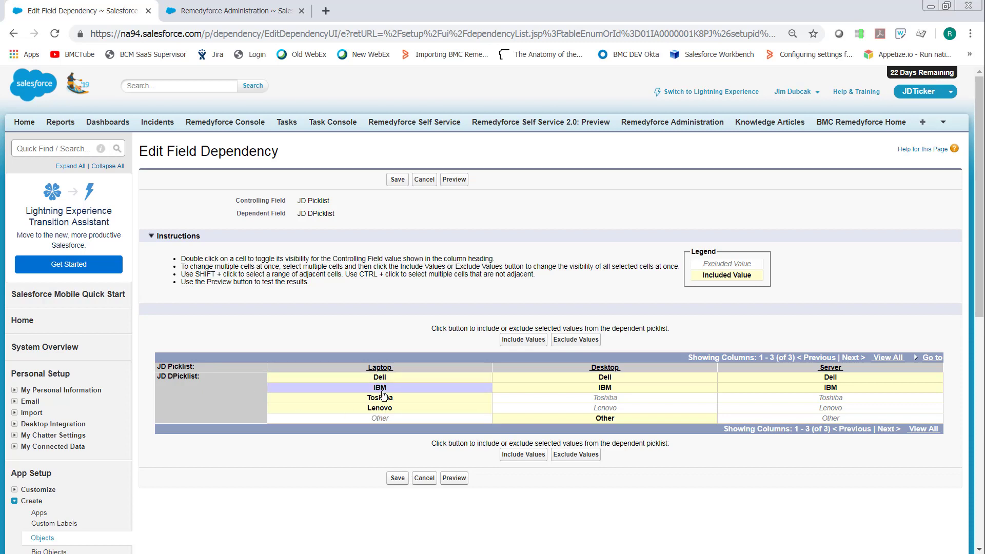
left_click(385, 400)
left_click(377, 380)
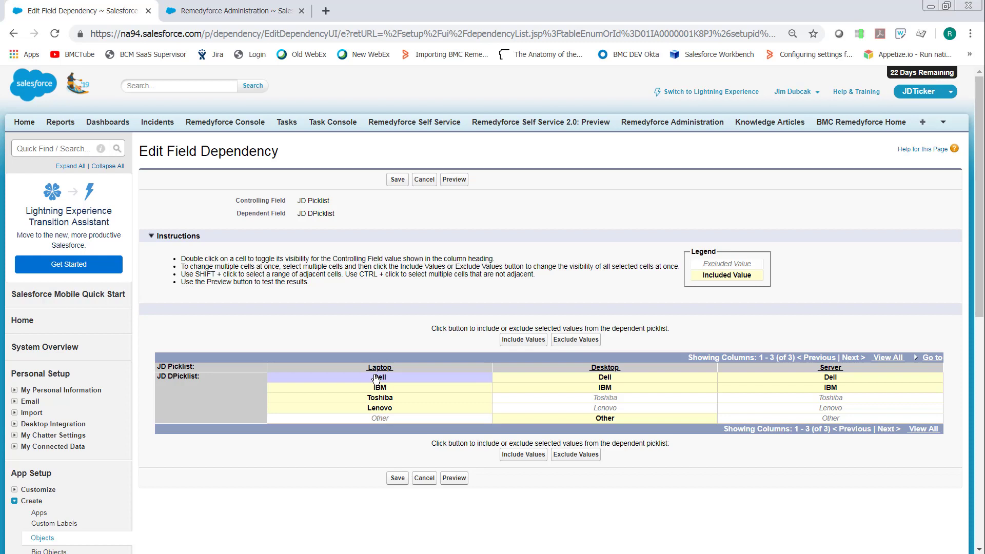
left_click(377, 389, "shift")
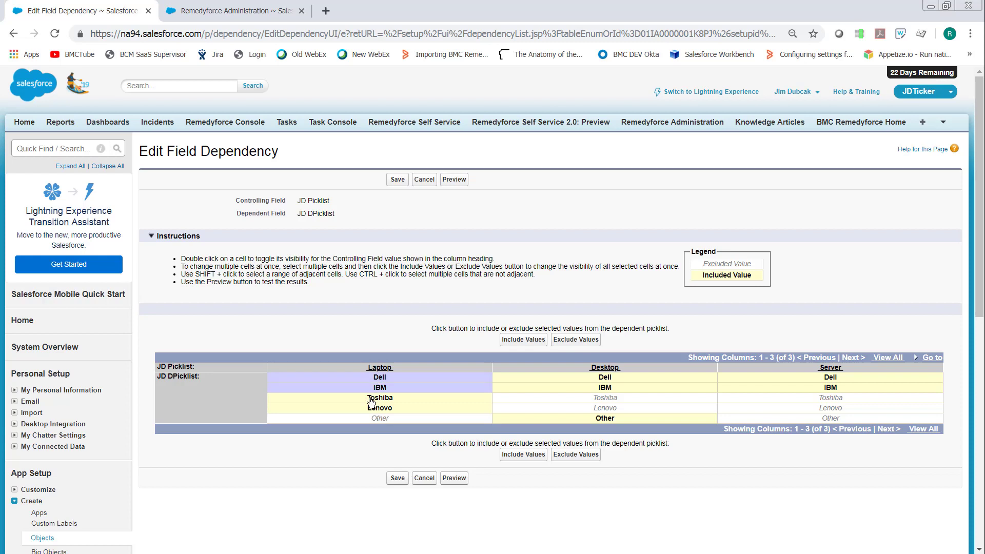
left_click(372, 400, "shift")
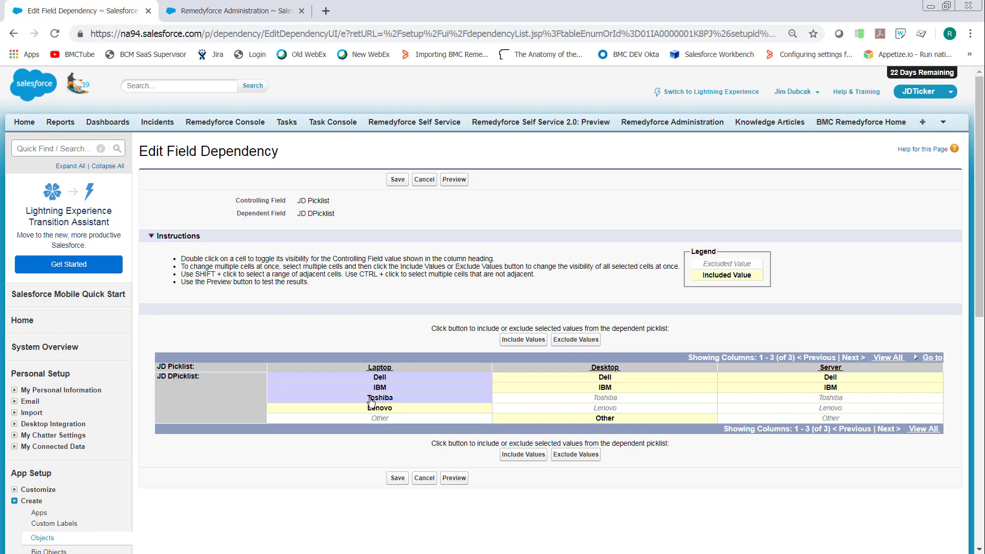
left_click(408, 413, "shift")
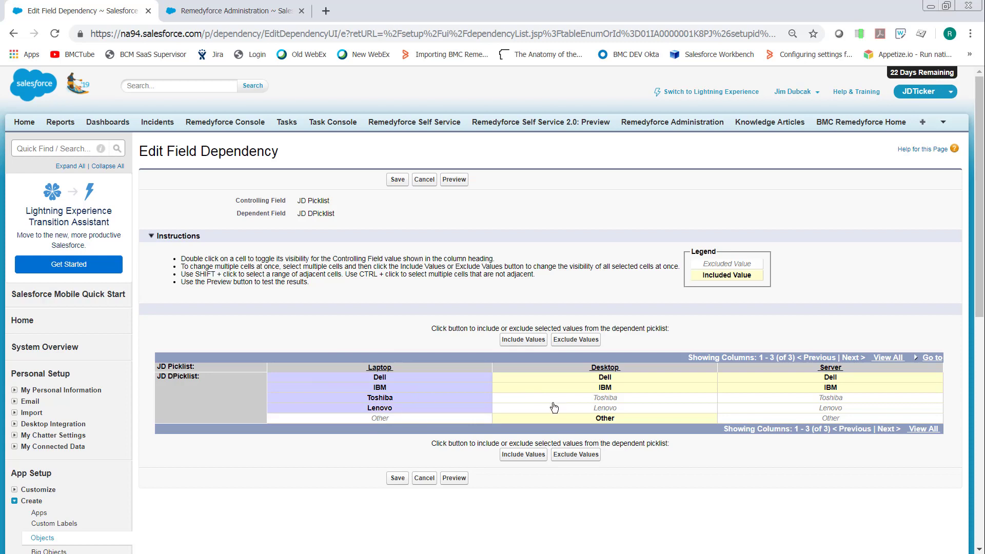
left_click(556, 380, "ctrl")
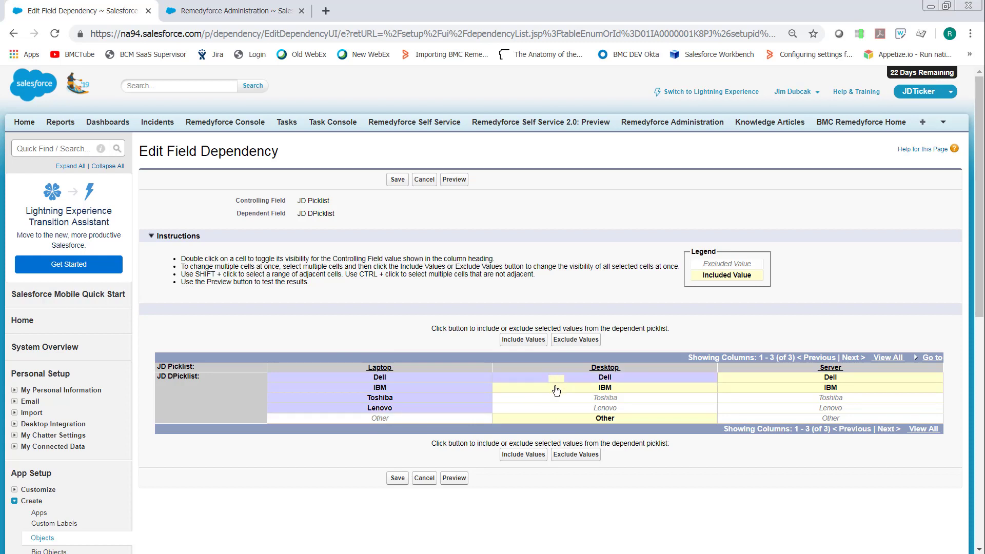
left_click(558, 417, "ctrl")
left_click(777, 379, "ctrl")
left_click(776, 390, "ctrl")
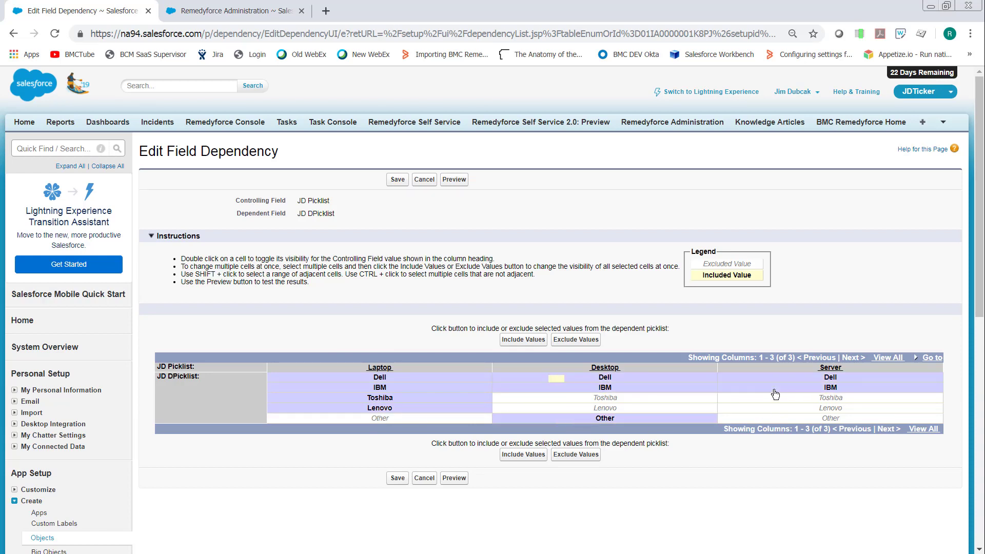
left_click(527, 456)
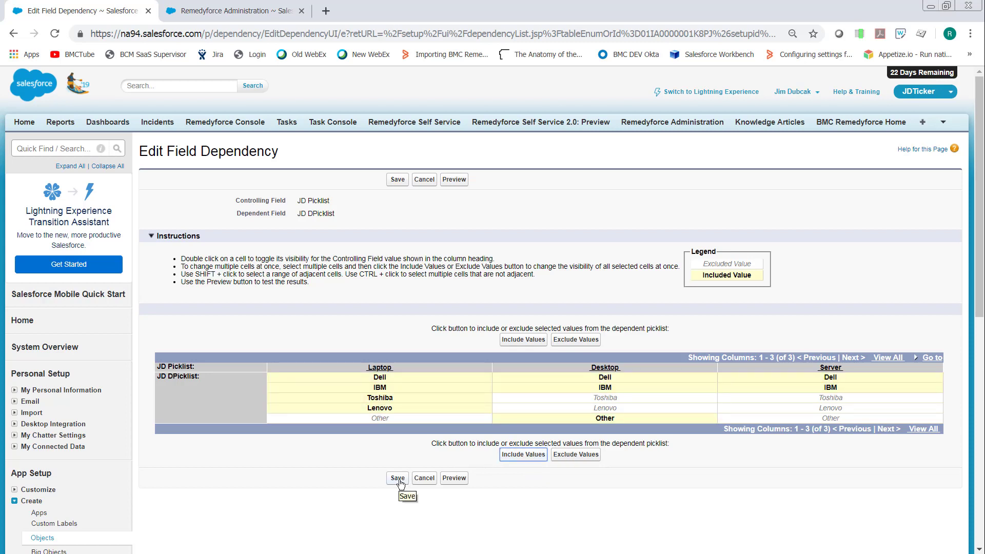
Preview the field dependency and check which JD DPicklist options are offered for Laptop and for Desktop
left_click(452, 181)
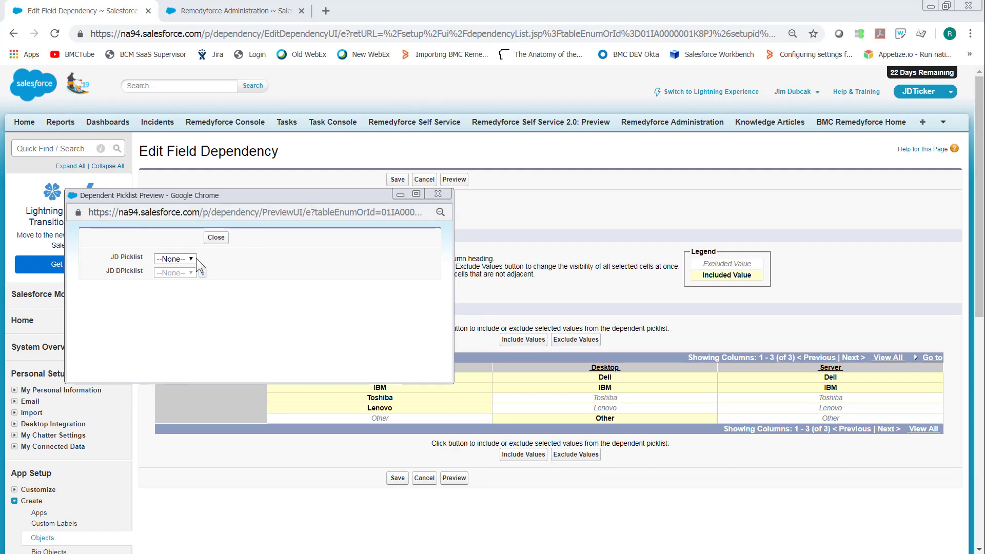
left_click(193, 259)
left_click(171, 278)
left_click(187, 274)
left_click(197, 259)
left_click(196, 258)
left_click(183, 286)
left_click(180, 272)
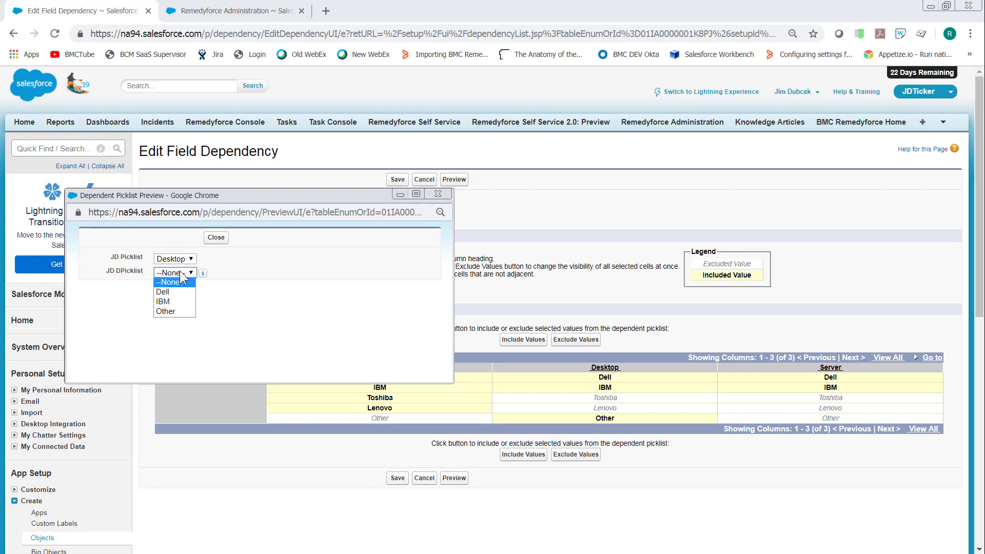
left_click(264, 273)
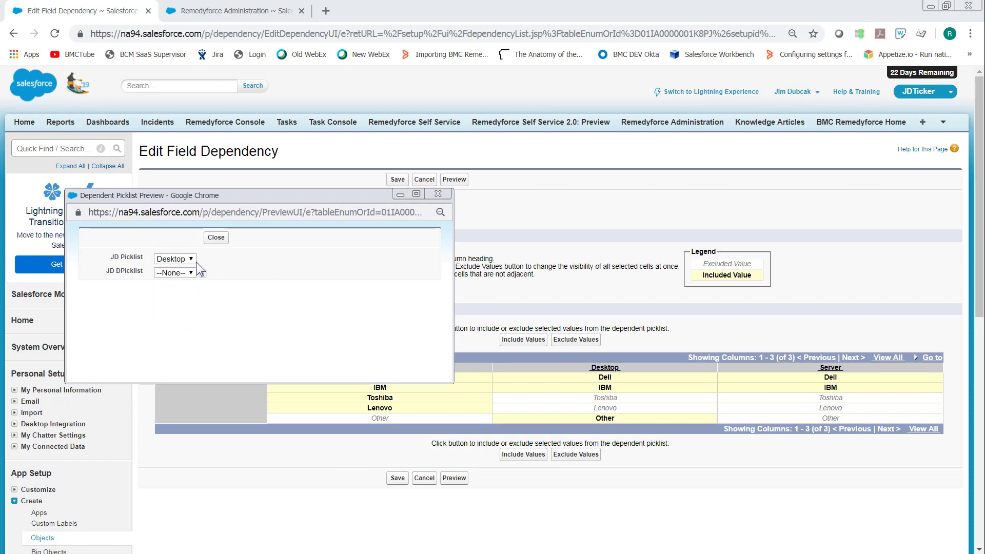
Check the JD DPicklist options previewed for Server, and save the field dependency
left_click(186, 261)
left_click(172, 298)
left_click(176, 272)
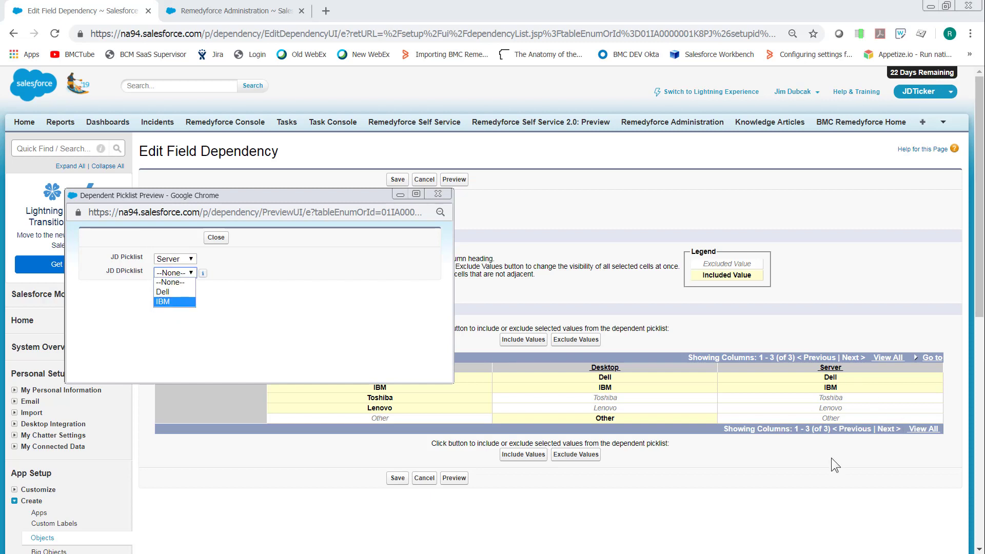
left_click(437, 195)
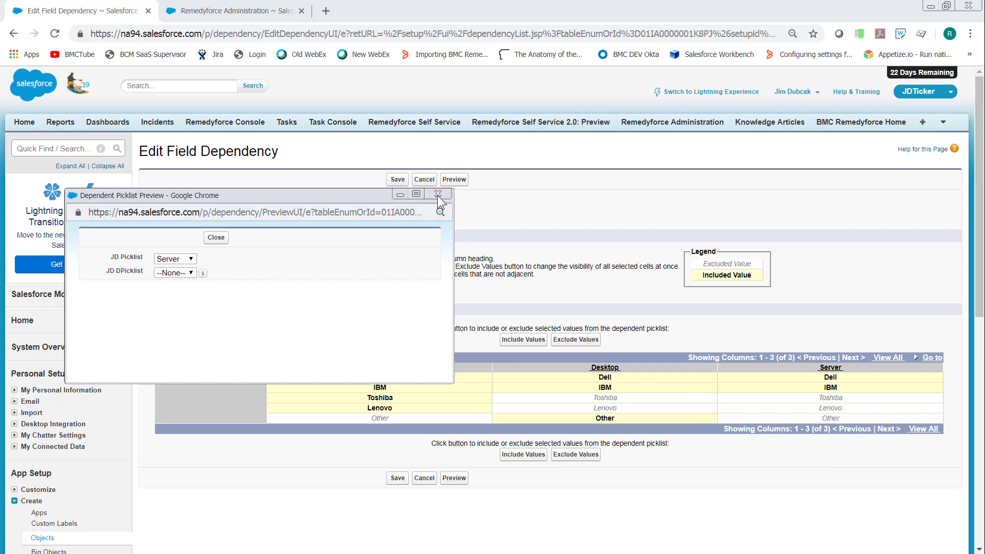
left_click(437, 195)
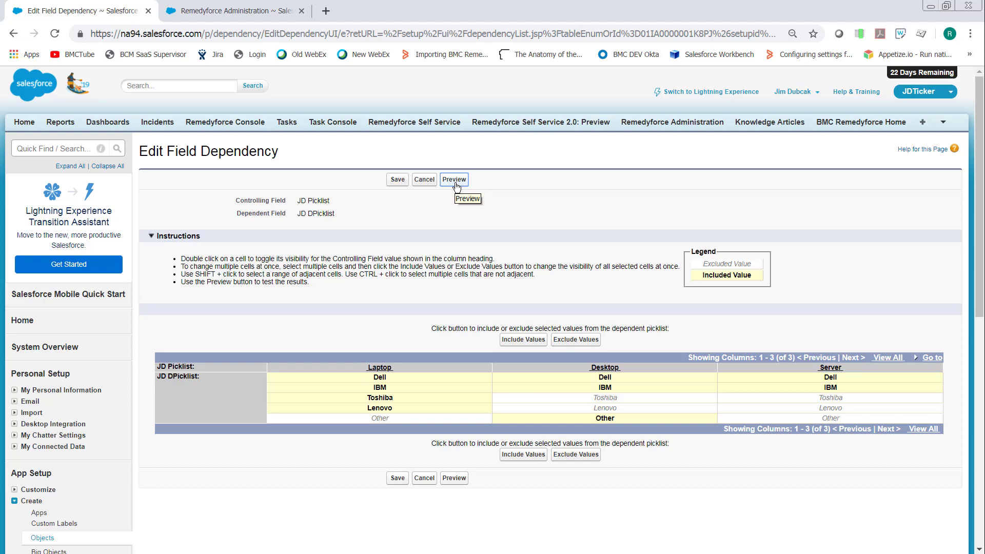
left_click(392, 180)
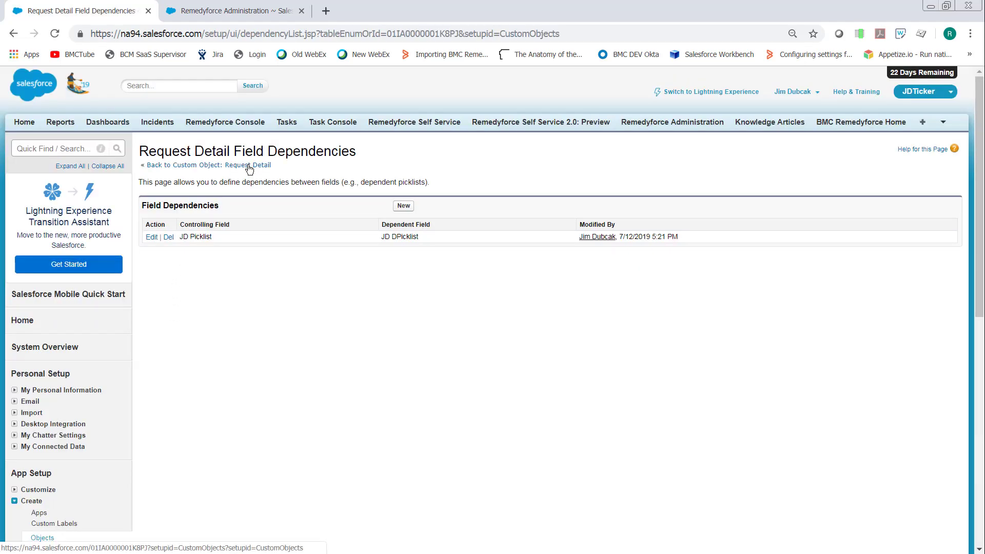
Open Request Detail's Request Details Self Service 3.0 field set and save it with JD Picklist and JD DPicklist included
left_click(248, 165)
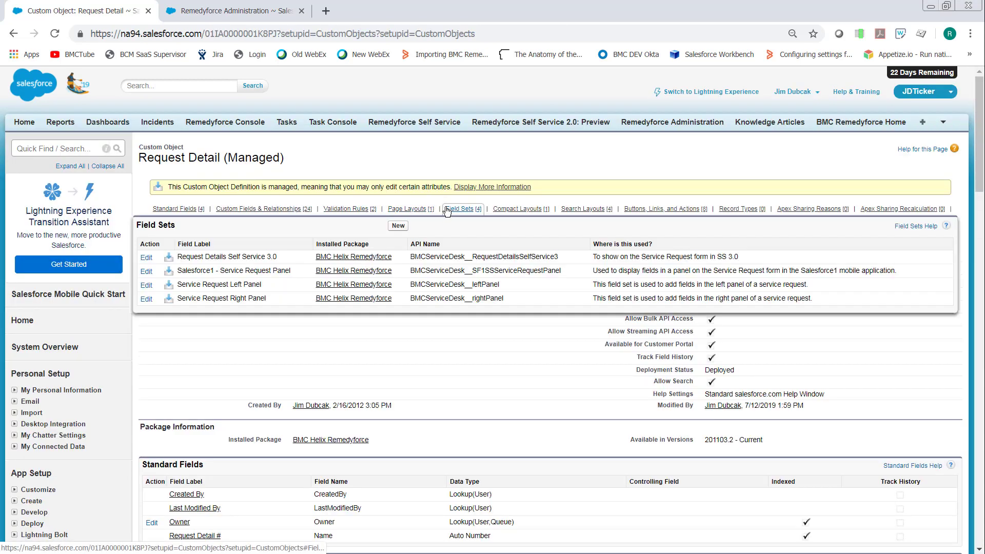
left_click(446, 209)
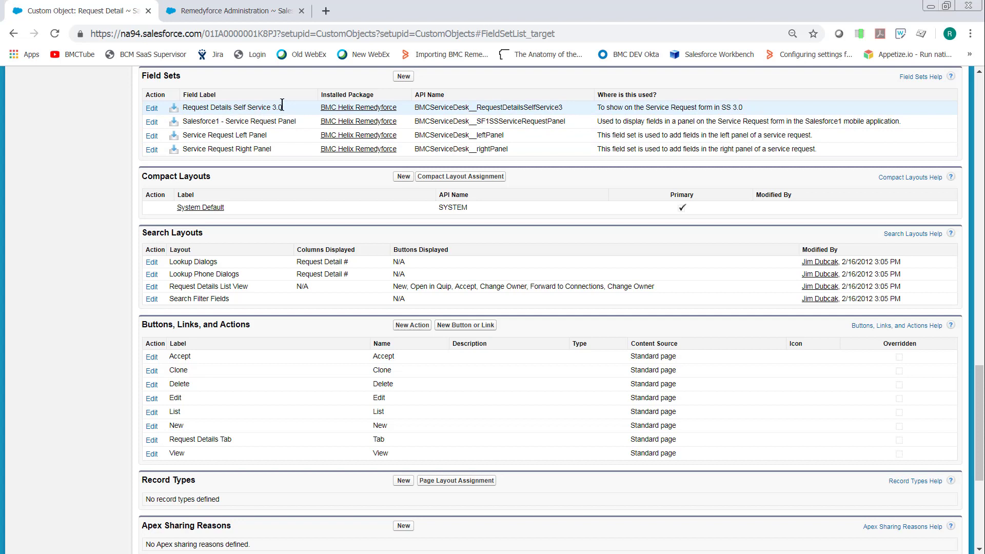
left_click(151, 109)
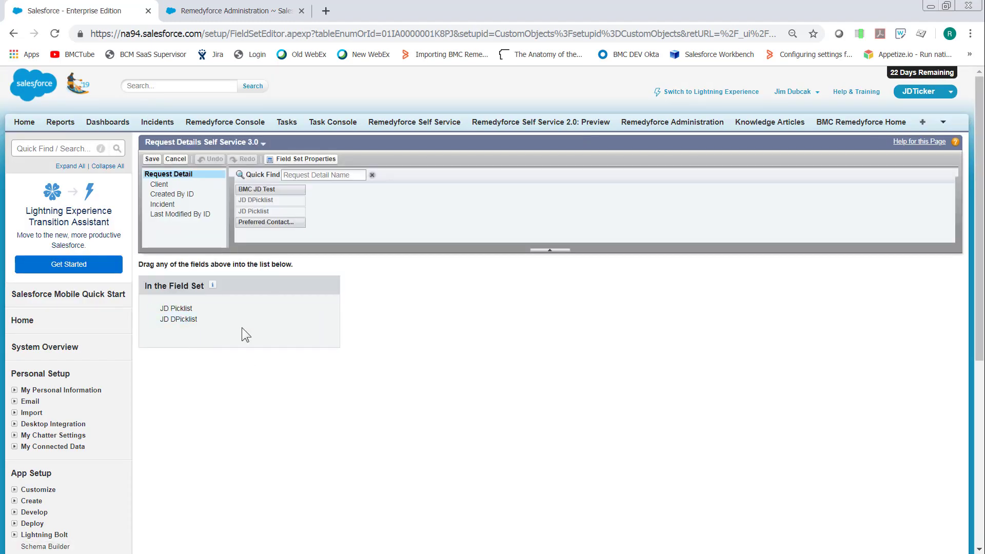
left_click(151, 160)
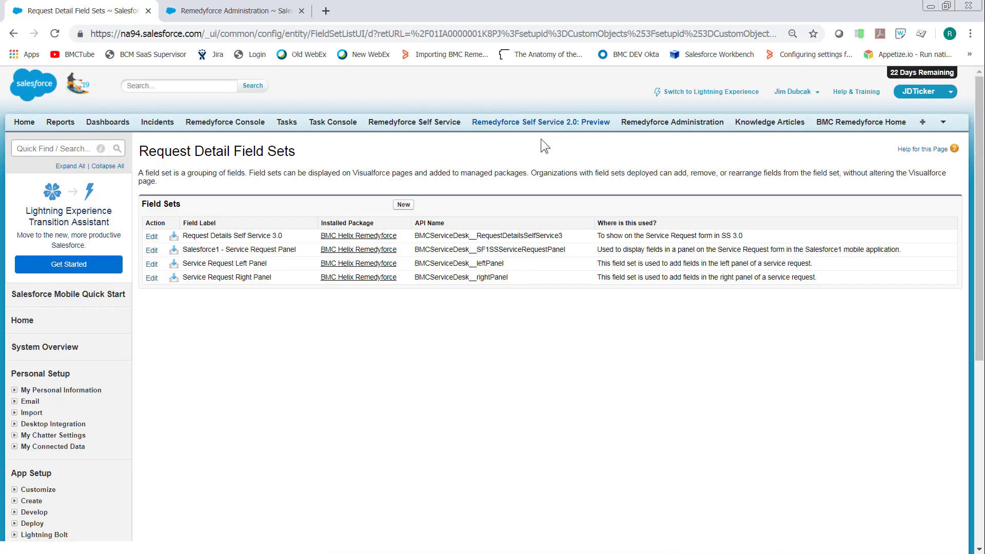
Open Remedyforce Self Service in a new tab and start the SBSRJD service request from the SBSR category
right_click(405, 124)
left_click(423, 127)
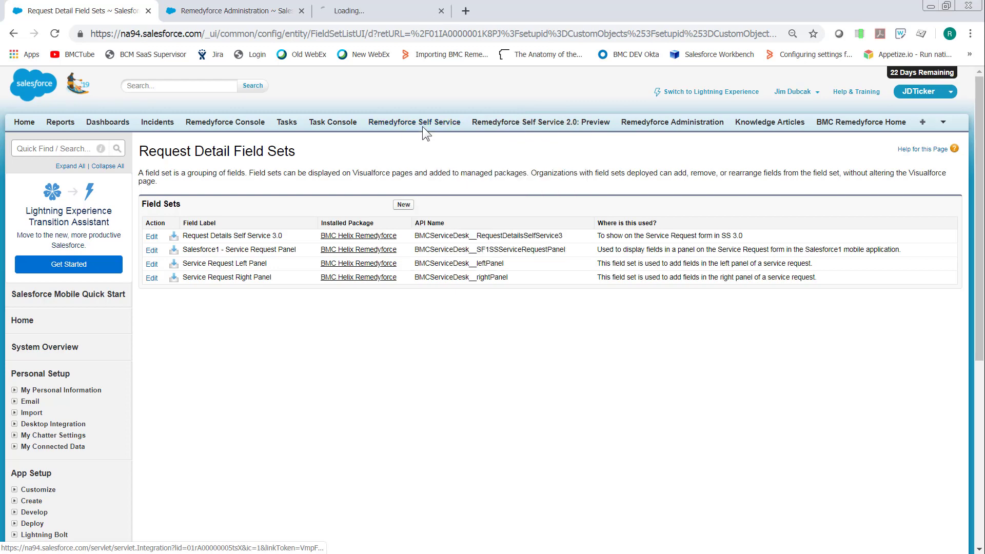
left_click(368, 14)
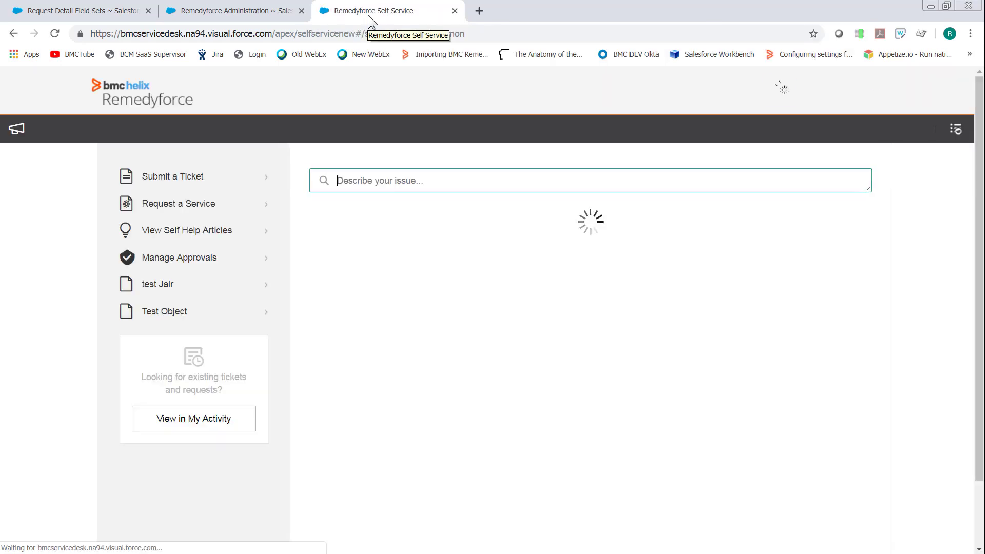
left_click(181, 202)
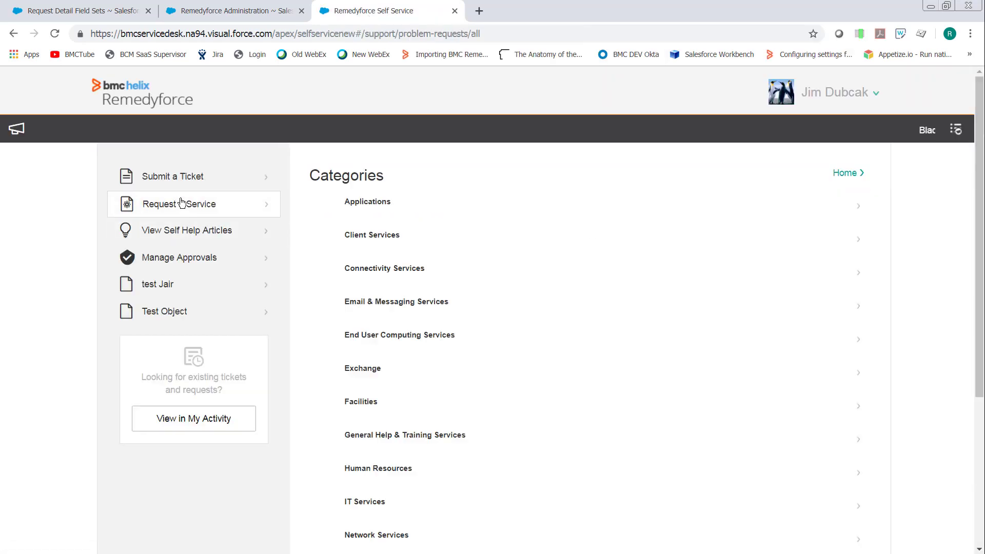
scroll(493, 364, "down", 4)
left_click(353, 426)
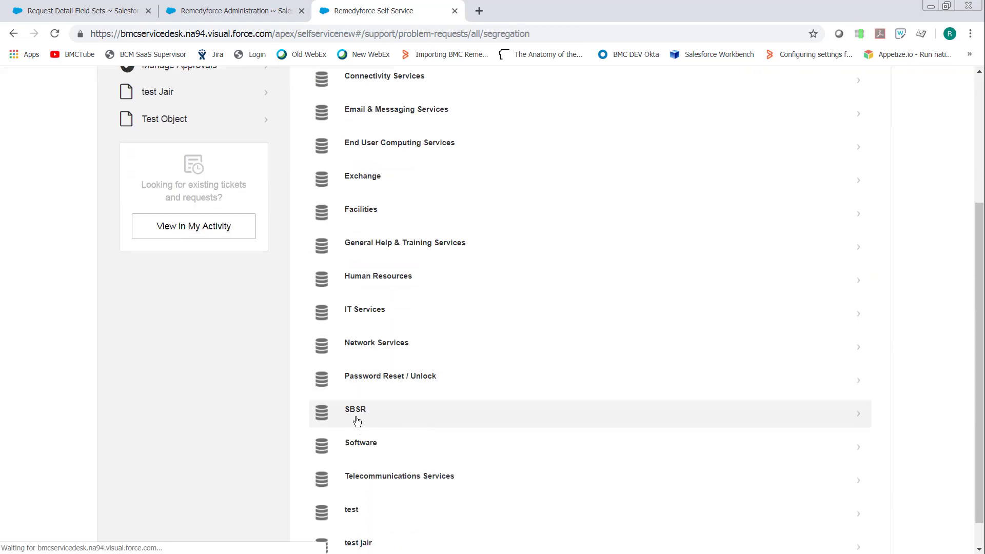
left_click(359, 157)
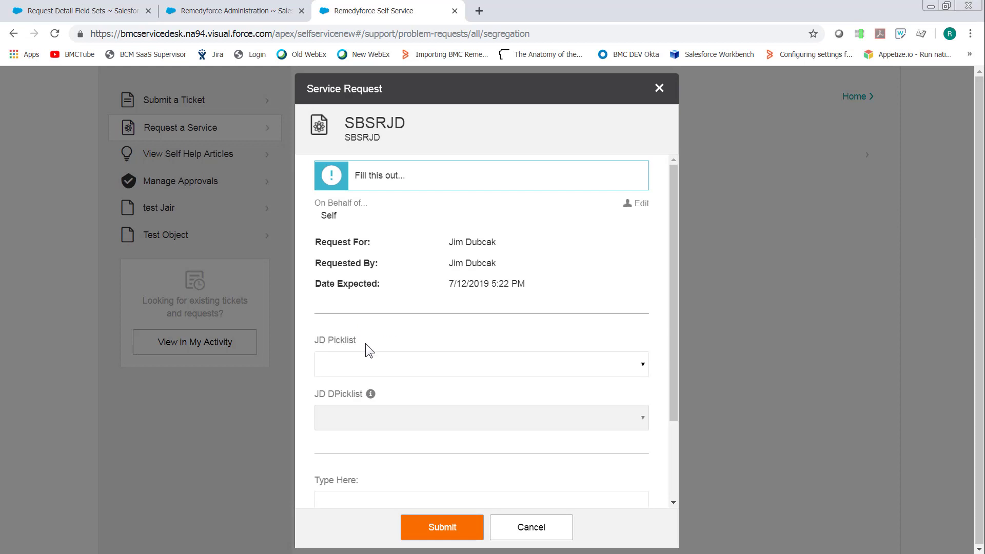
Check the request form's JD DPicklist options for Laptop, Desktop and Server, then cancel the request and return to all categories
left_click(359, 363)
left_click(349, 405)
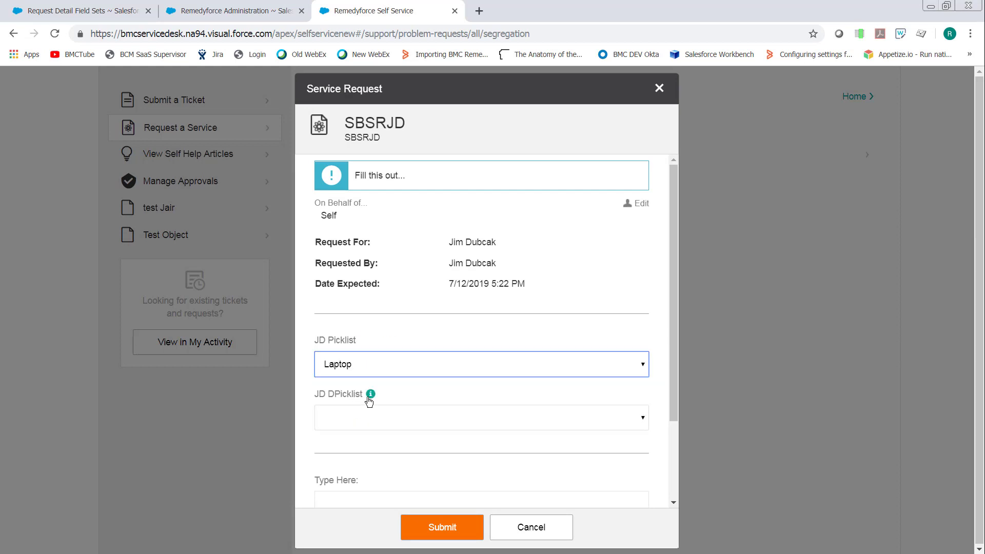
left_click(362, 413)
left_click(357, 363)
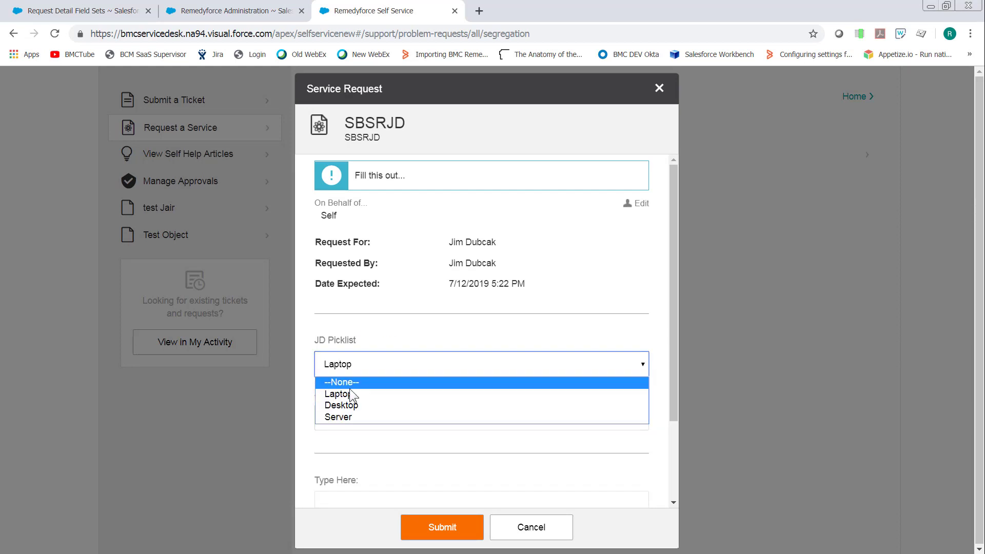
left_click(348, 404)
left_click(350, 413)
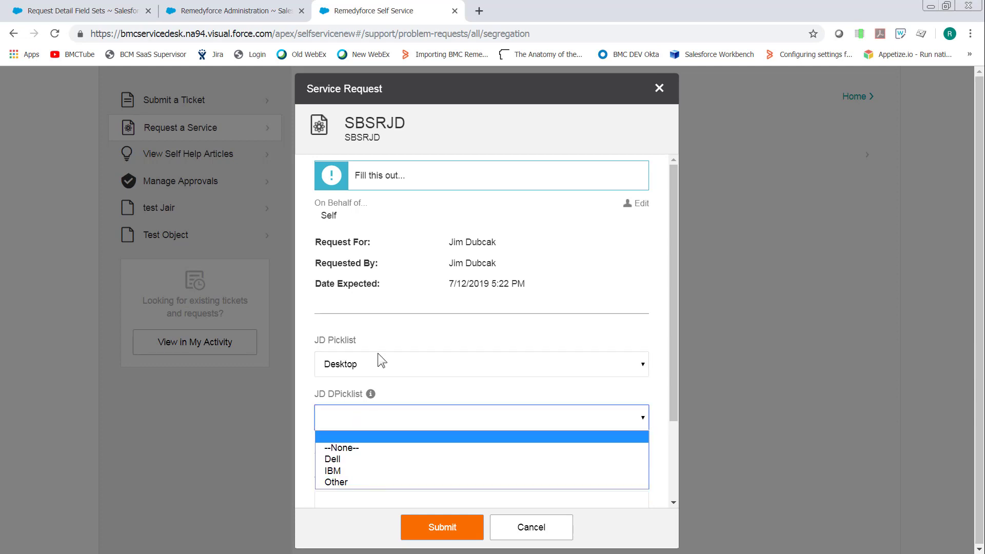
left_click(368, 365)
left_click(365, 417)
left_click(365, 417)
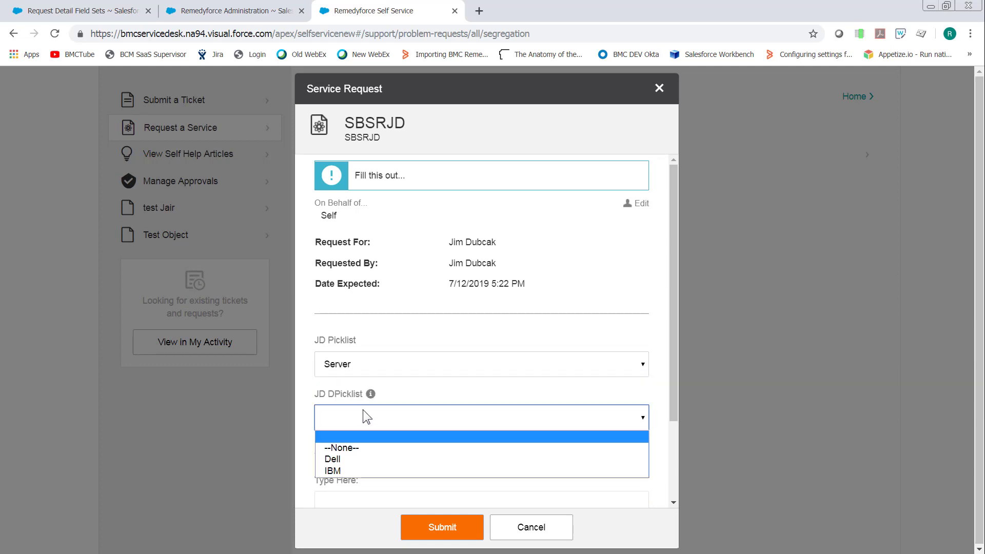
left_click(531, 537)
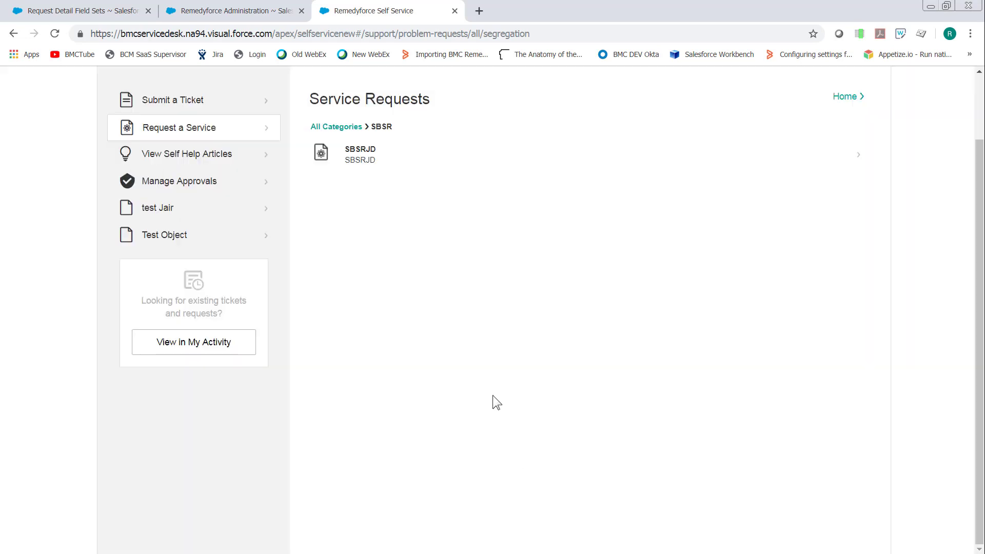
left_click(337, 129)
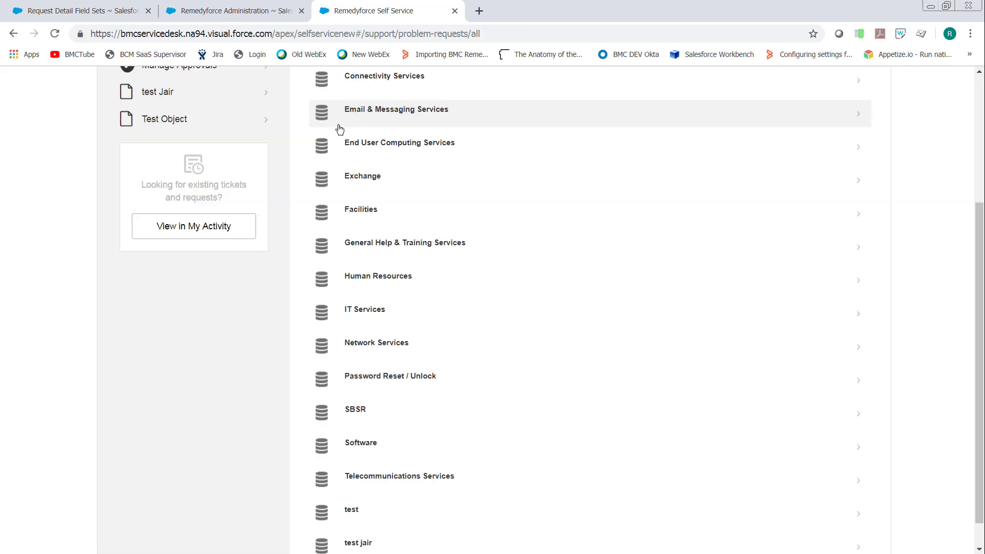
scroll(543, 219, "up", 3)
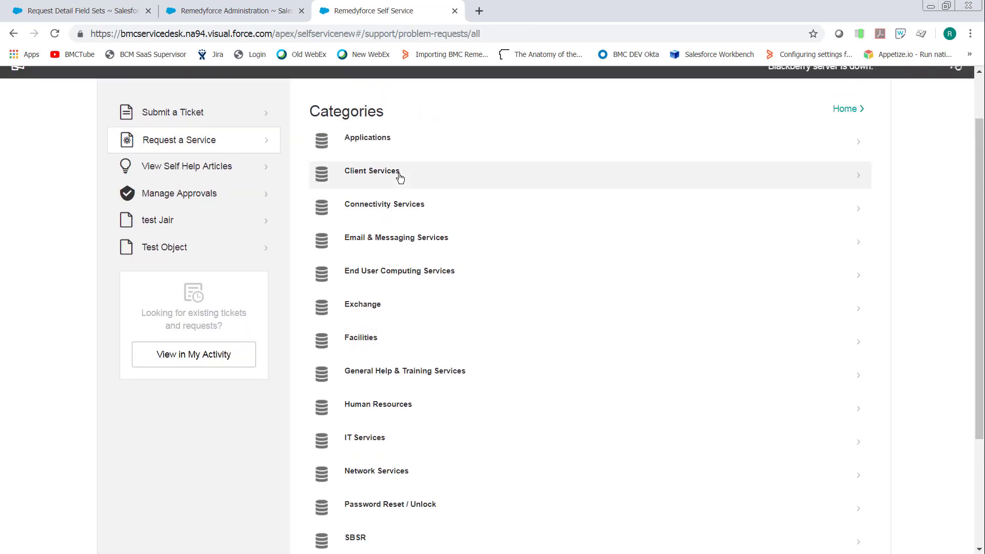
Open the MyIT default Incident SRD request from the Client Services category, check its form for the JD picklist fields, and close it
left_click(366, 173)
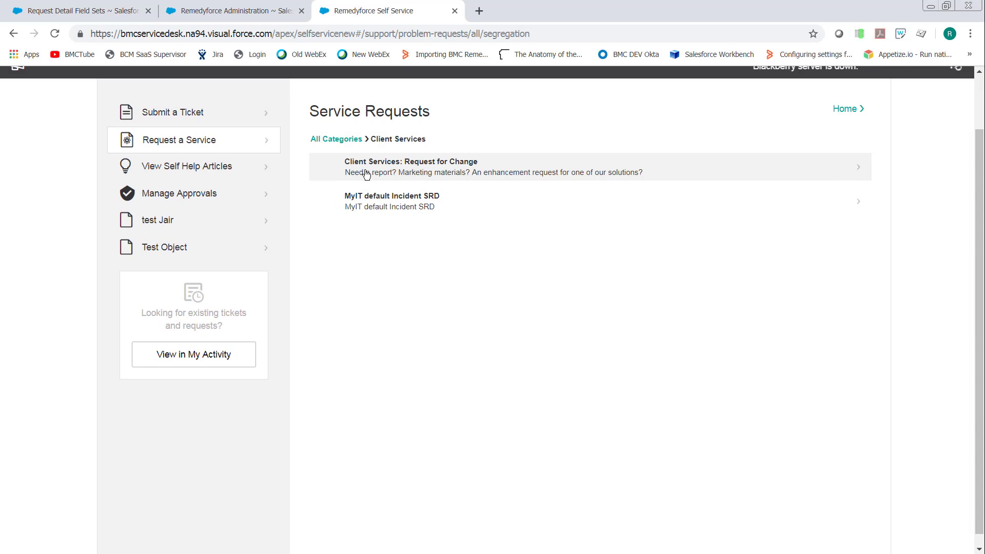
left_click(370, 202)
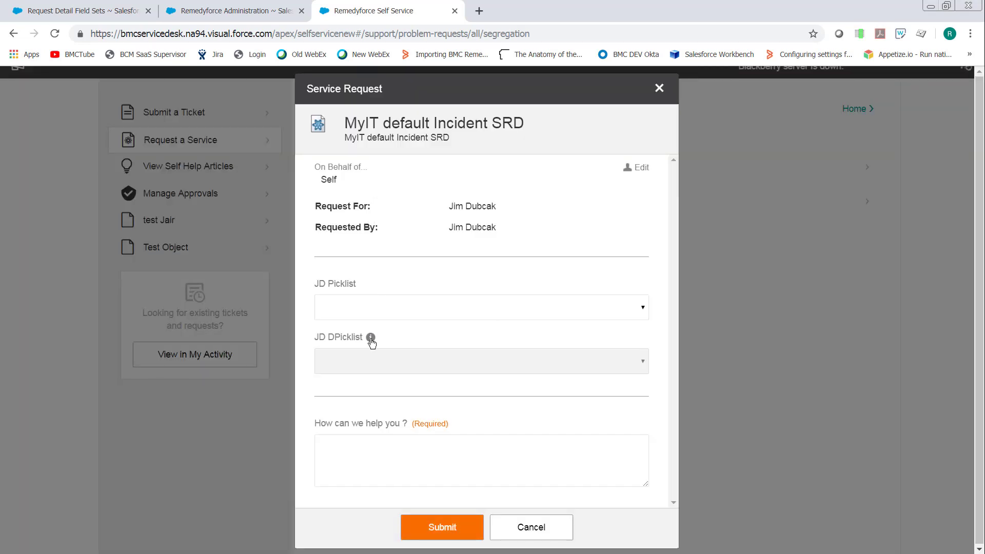
left_click(661, 89)
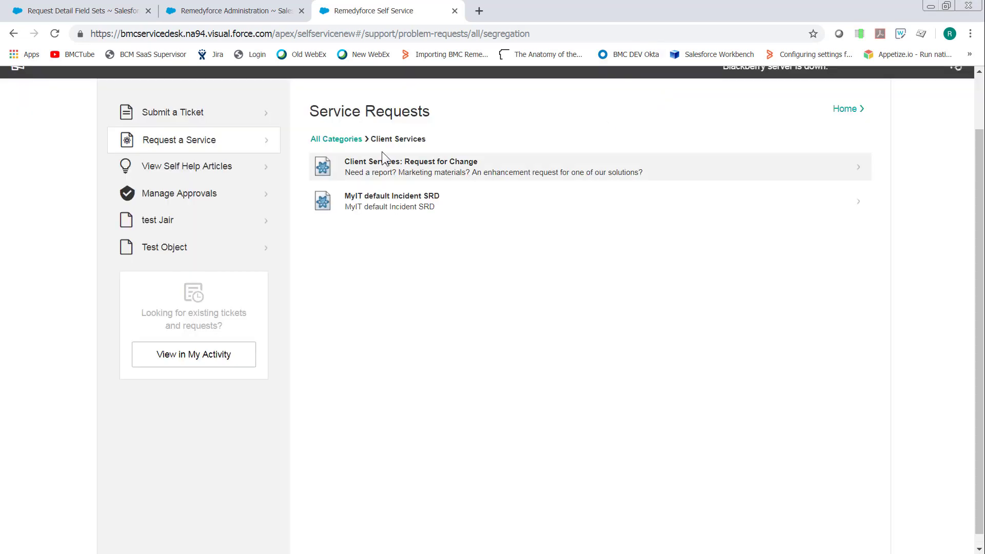
Check the JD Picklist options in the Client Services: Request for Change form, close it, and return to the SBSRJD definition in Remedyforce Administration
left_click(384, 160)
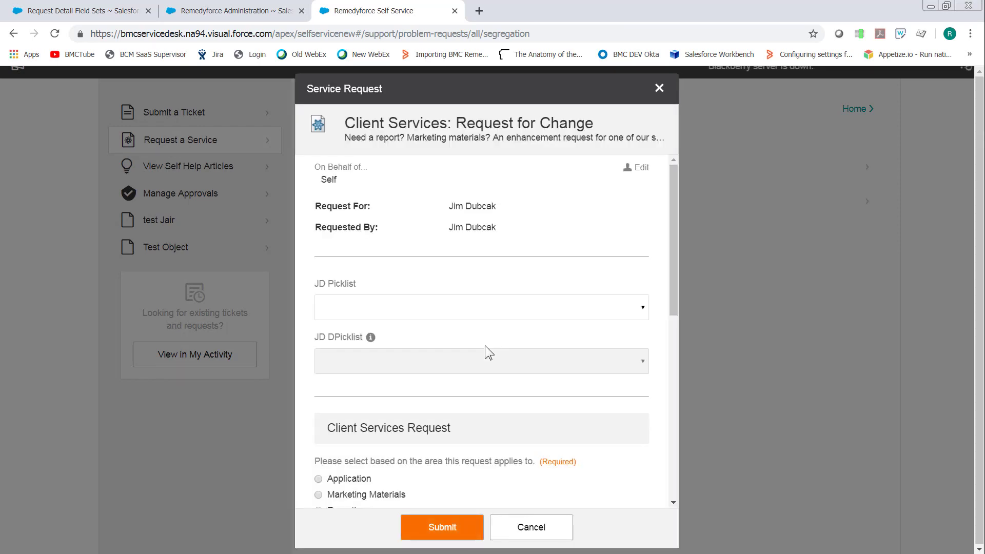
left_click(541, 306)
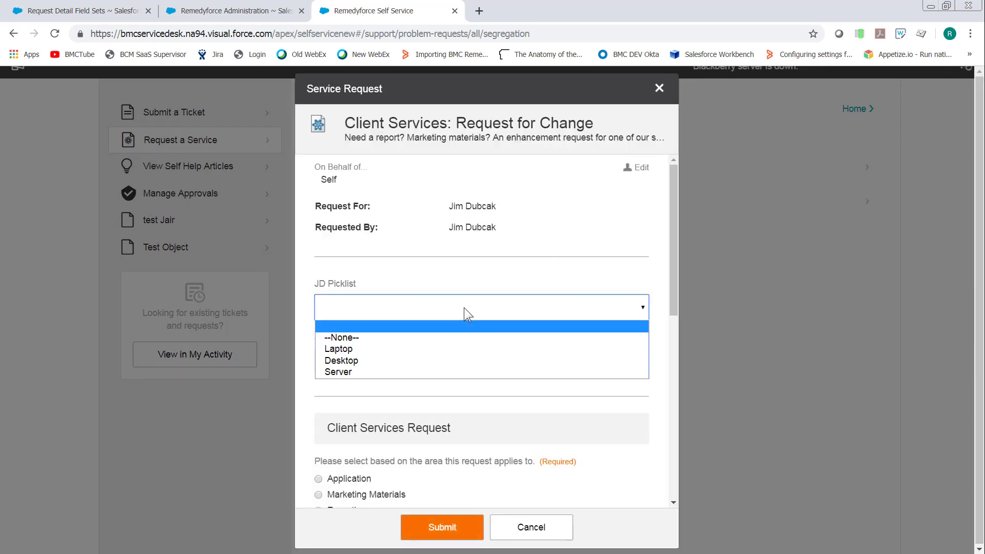
left_click(659, 88)
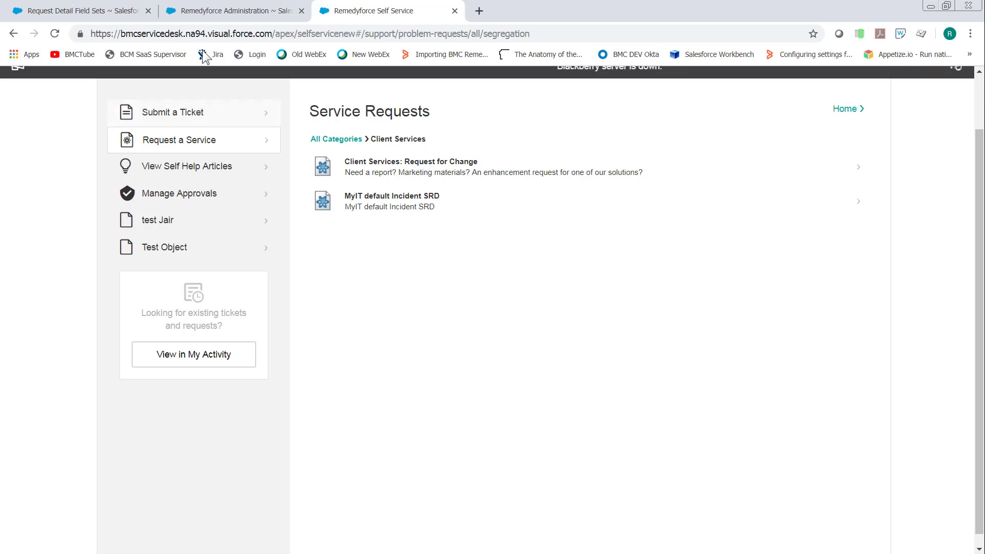
left_click(225, 10)
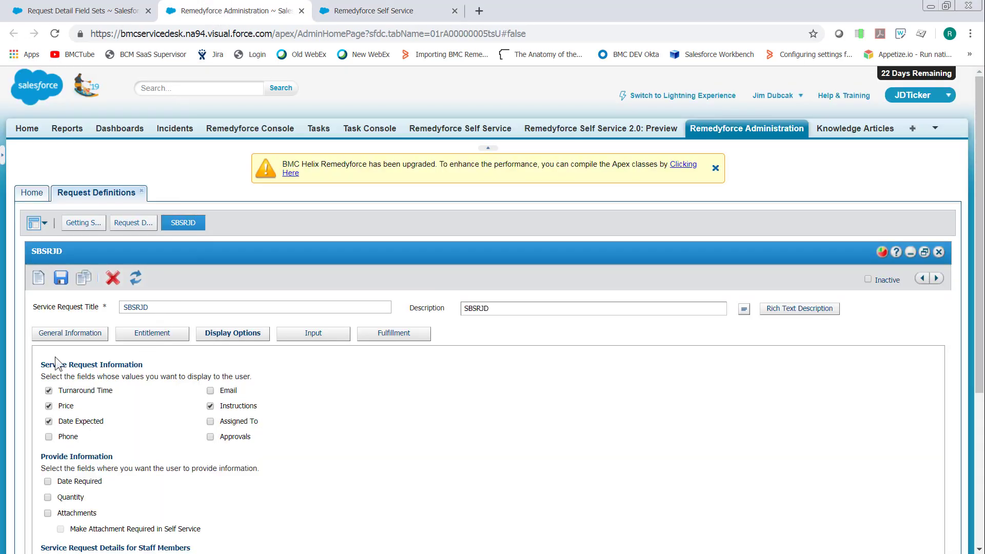